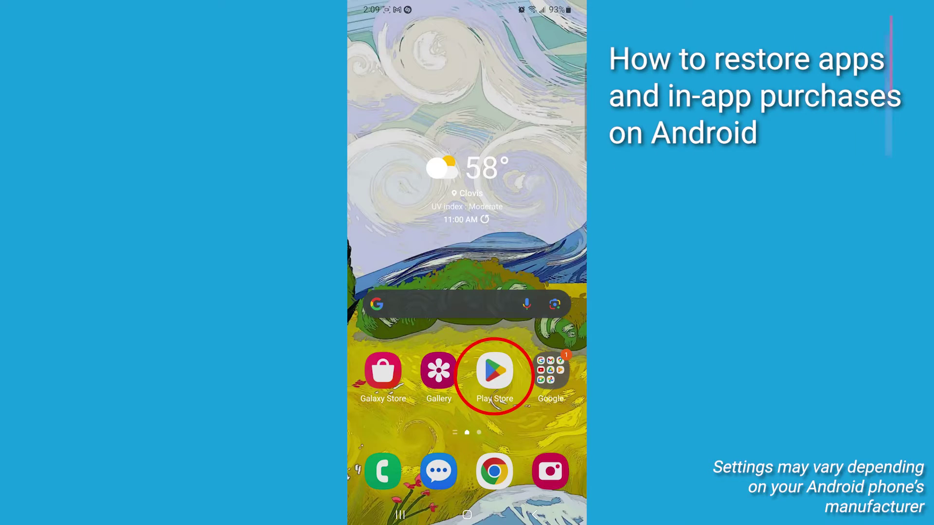
# Launch Google Play Store from the home screen and open its account menu
pyautogui.click(495, 371)
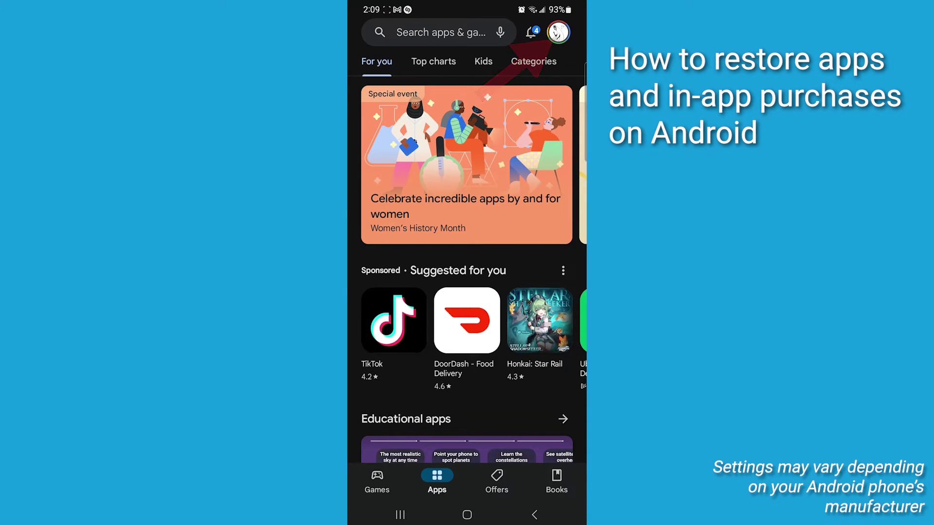
pyautogui.click(558, 32)
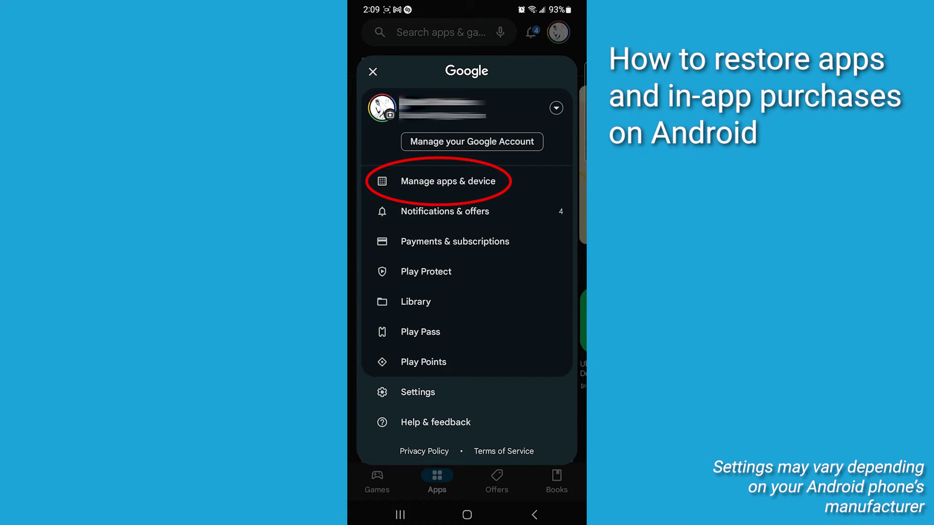
# Show the Manage tab of Manage apps & device, listing the 113 installed apps
pyautogui.click(448, 181)
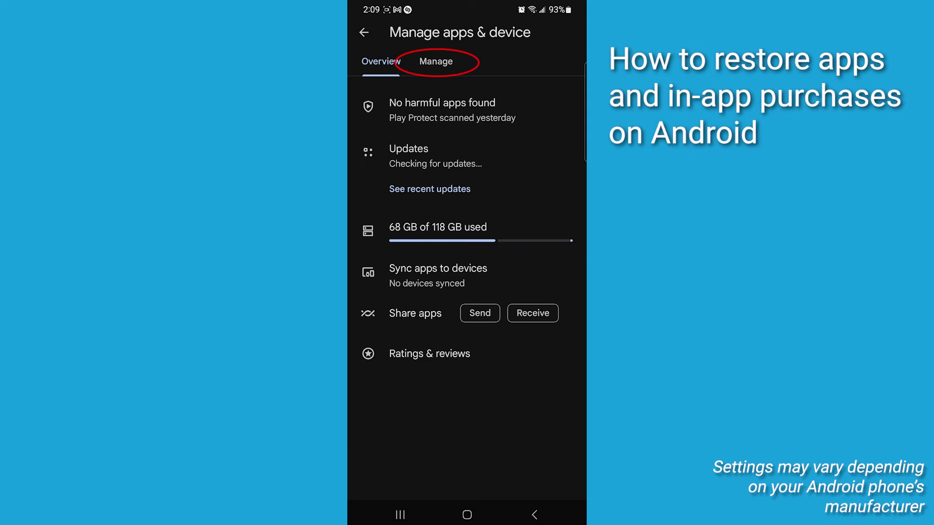
pyautogui.click(436, 61)
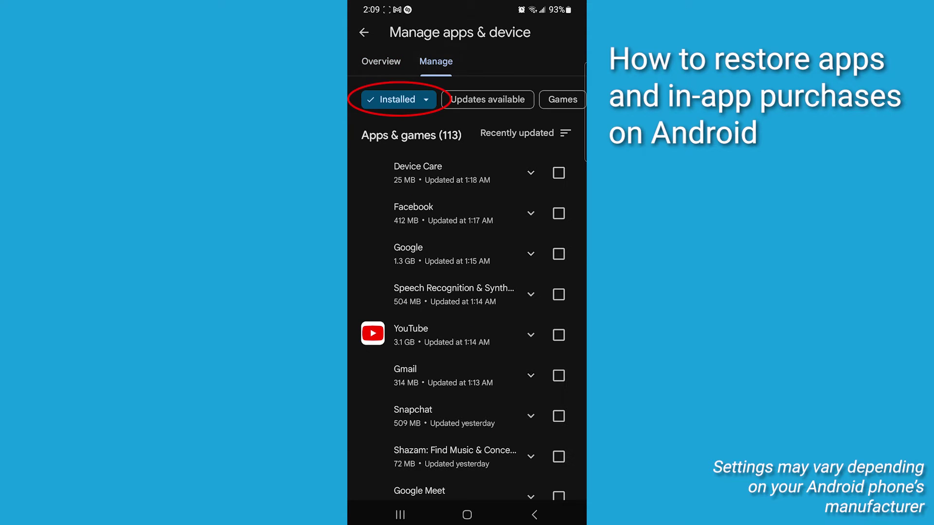
# Filter to Not installed and reinstall Amazon Prime Video and Audible, leaving both Pending
pyautogui.click(397, 99)
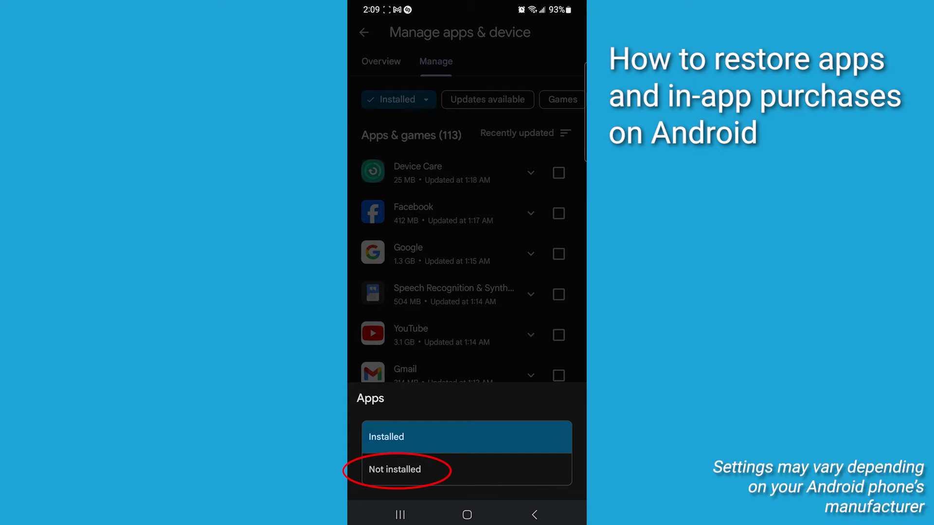
pyautogui.click(395, 469)
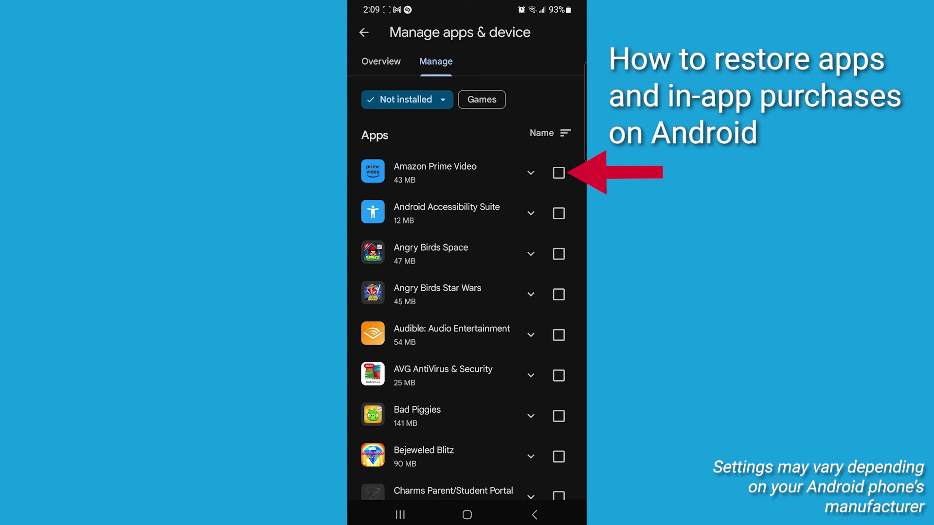
pyautogui.click(558, 173)
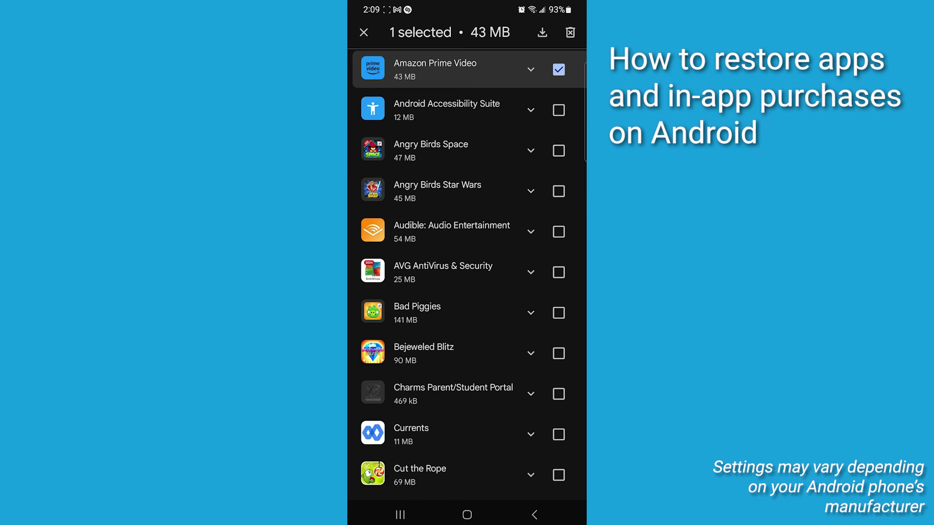
pyautogui.click(558, 232)
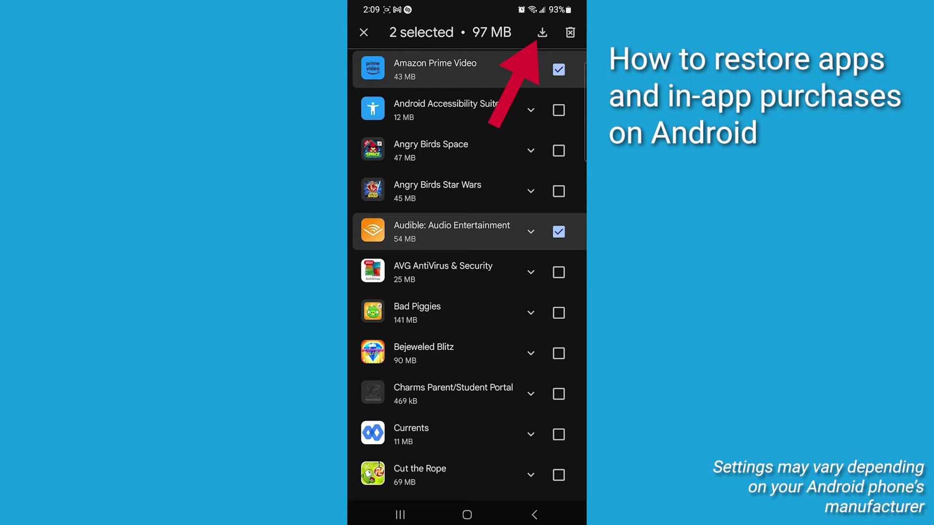
pyautogui.click(542, 33)
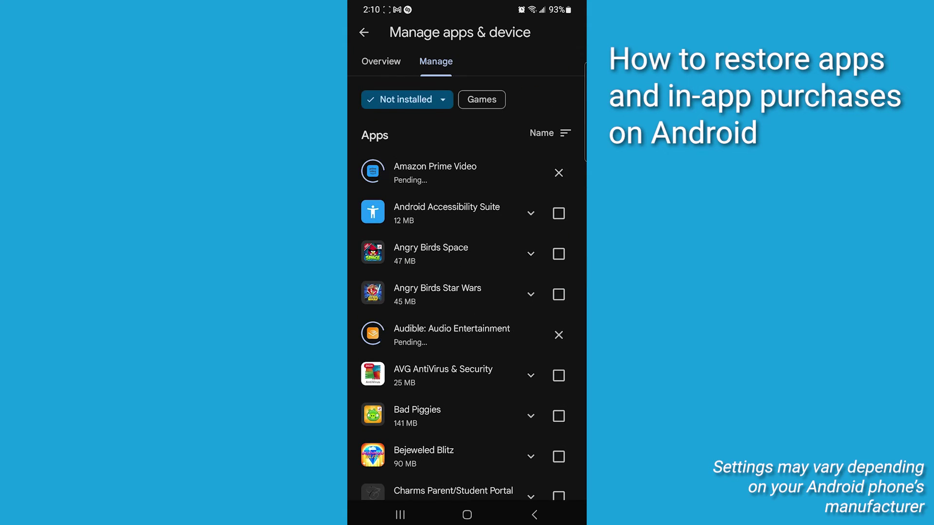